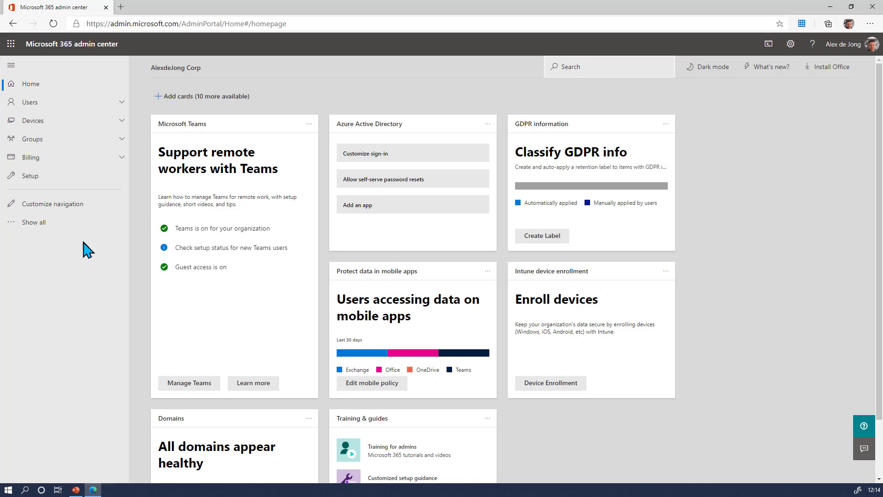
- Open the Security admin center from the full Microsoft 365 navigation and go to the Secure score page
{"action": "left_click", "coordinate": [35, 225]}
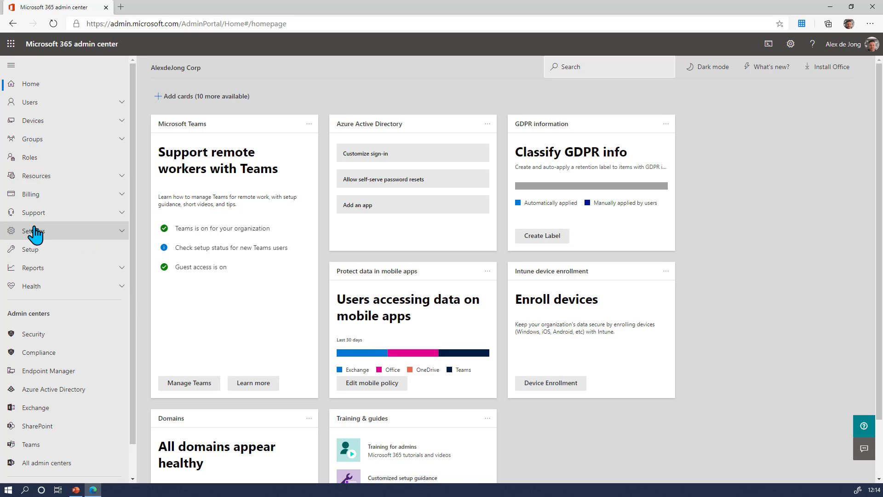
{"action": "left_click", "coordinate": [34, 334]}
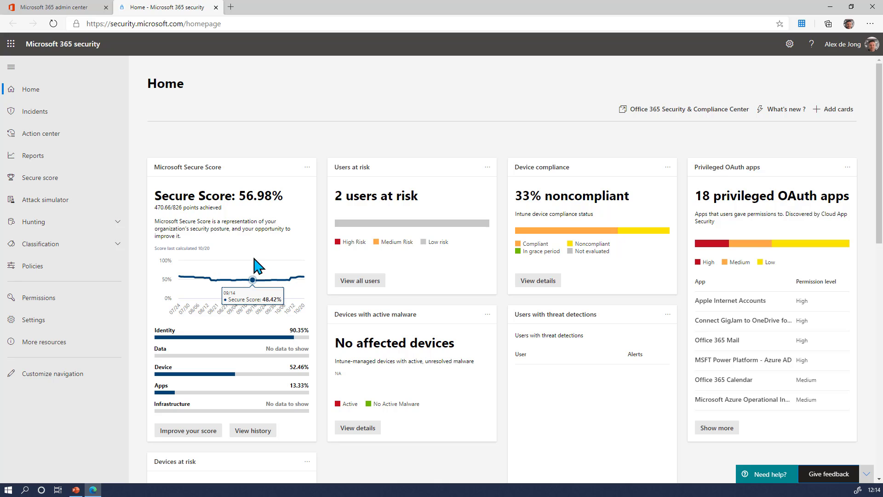
{"action": "left_click", "coordinate": [39, 179]}
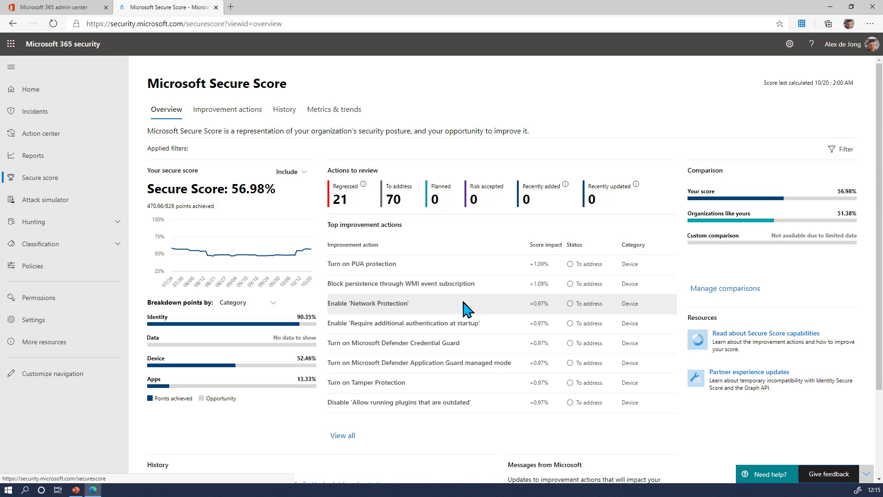
- Examine the Secure Score overview, including the category breakdown, score trend, top improvement actions and recent history
{"action": "scroll", "coordinate": [441, 257], "scroll_direction": "down", "scroll_amount": 1}
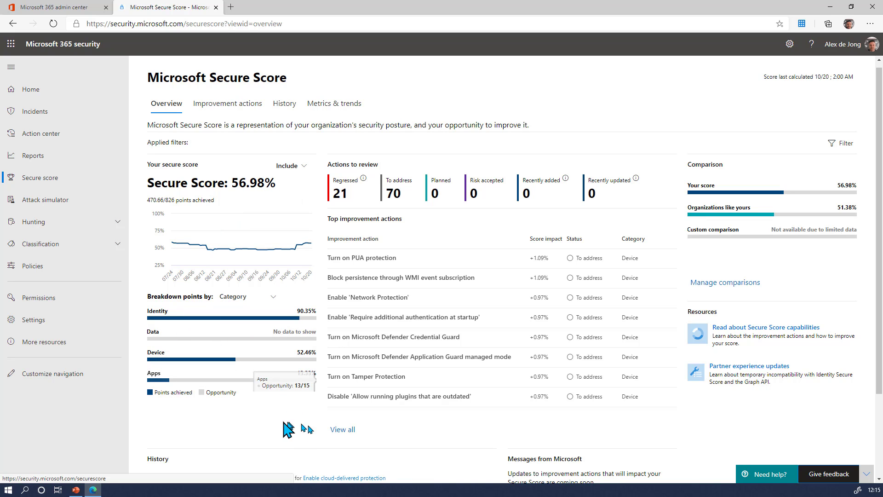
{"action": "scroll", "coordinate": [273, 368], "scroll_direction": "up", "scroll_amount": 1}
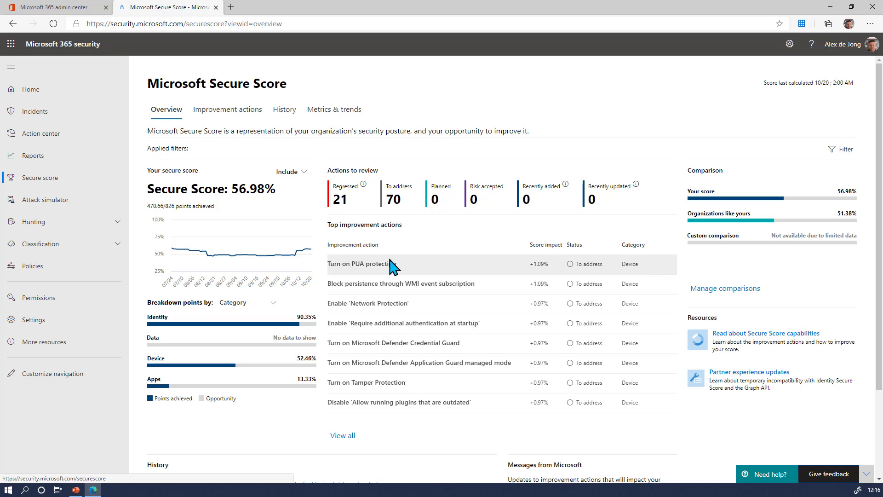
{"action": "mouse_move", "coordinate": [300, 226]}
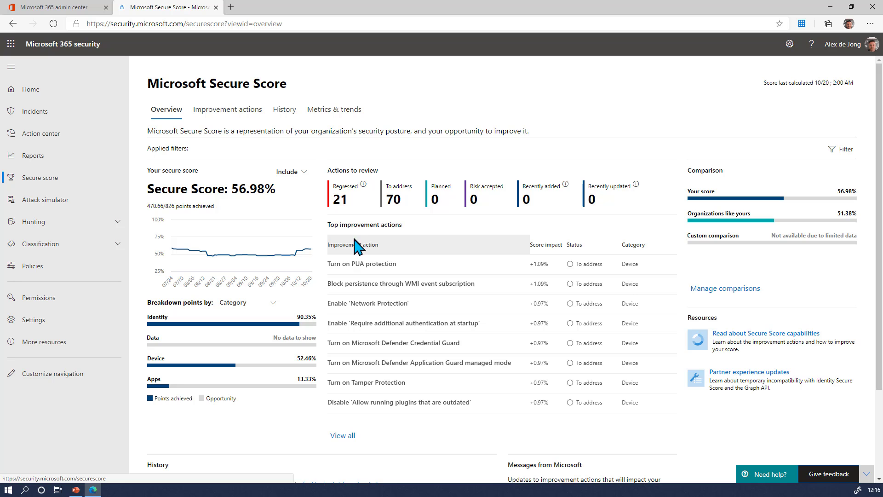
{"action": "scroll", "coordinate": [502, 265], "scroll_direction": "down", "scroll_amount": 2}
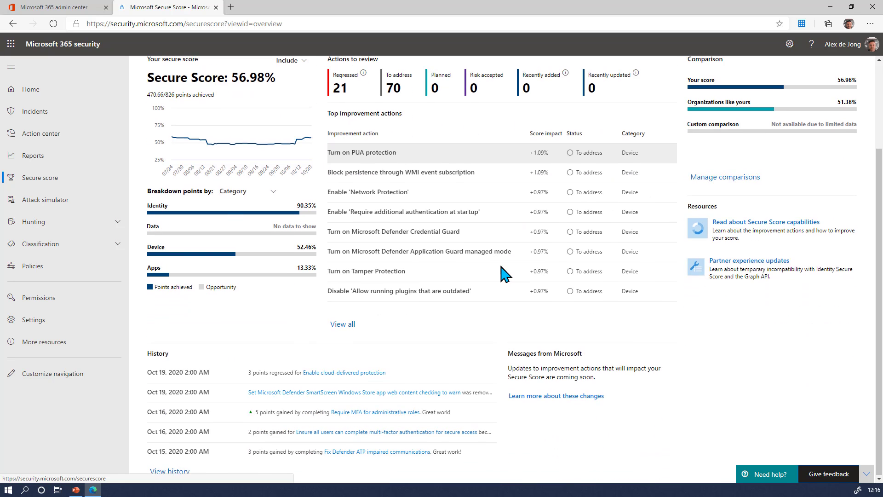
{"action": "scroll", "coordinate": [503, 271], "scroll_direction": "up", "scroll_amount": 2}
{"action": "mouse_move", "coordinate": [203, 302]}
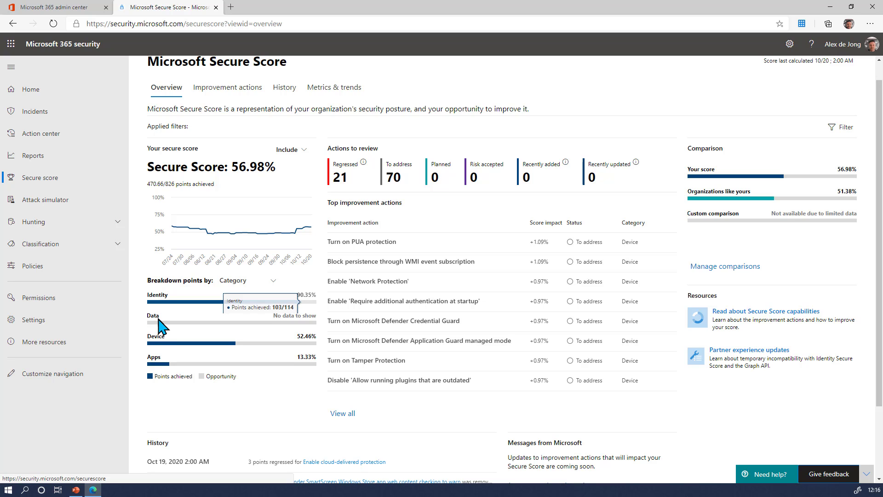
{"action": "mouse_move", "coordinate": [304, 372]}
{"action": "scroll", "coordinate": [305, 371], "scroll_direction": "up", "scroll_amount": 1}
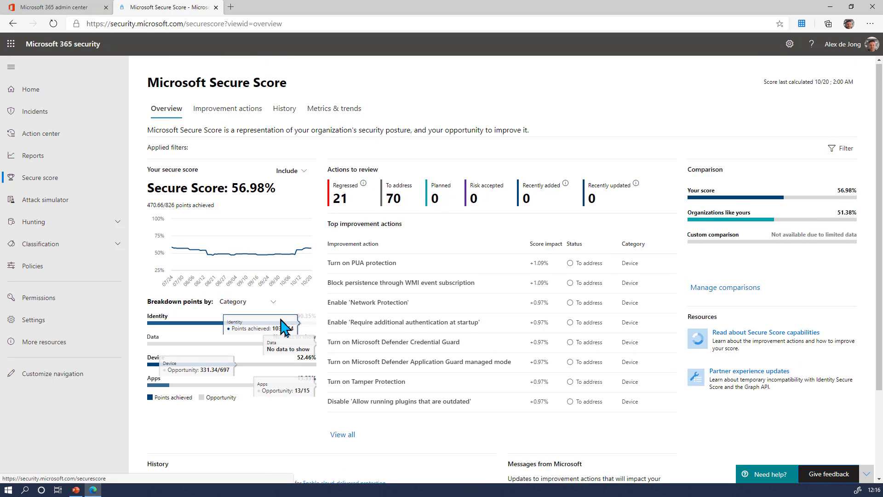
{"action": "mouse_move", "coordinate": [245, 254]}
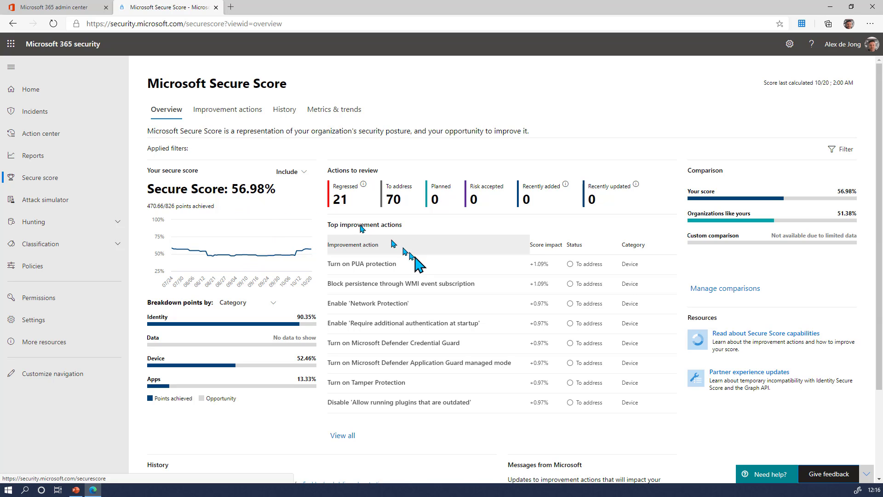
- Review Secure Score's metrics and trends, and its 90-day score history with the activity list
{"action": "left_click", "coordinate": [334, 111]}
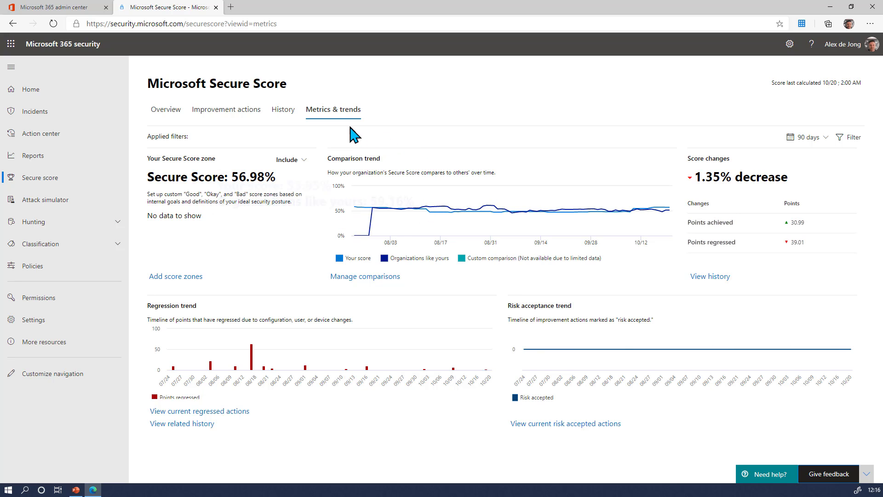
{"action": "left_click", "coordinate": [291, 120]}
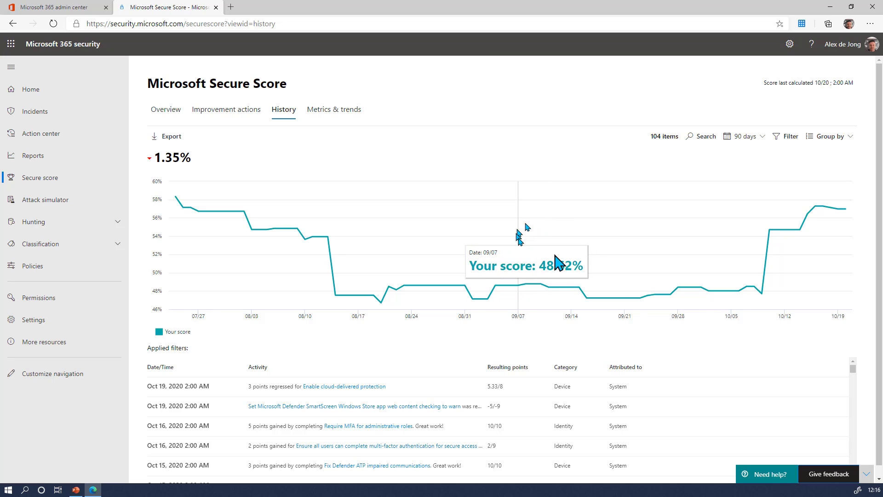
{"action": "scroll", "coordinate": [880, 290], "scroll_direction": "down", "scroll_amount": 1}
{"action": "scroll", "coordinate": [449, 374], "scroll_direction": "down", "scroll_amount": 1}
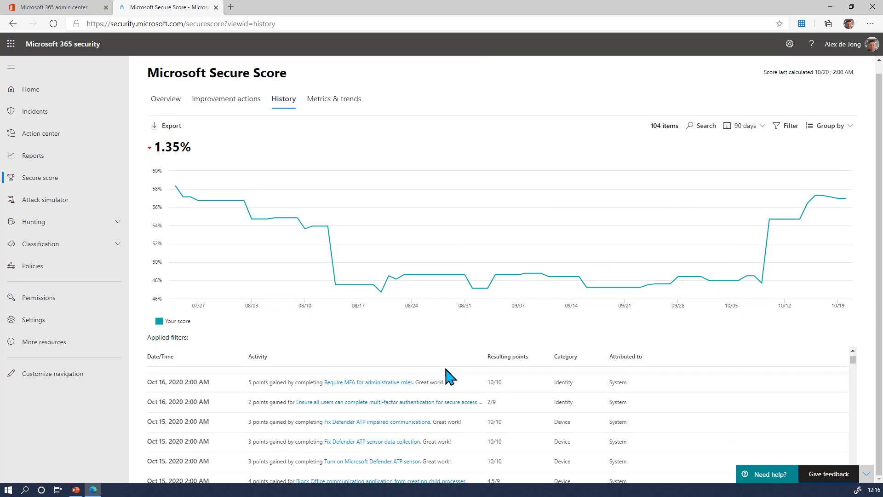
{"action": "scroll", "coordinate": [449, 374], "scroll_direction": "up", "scroll_amount": 2}
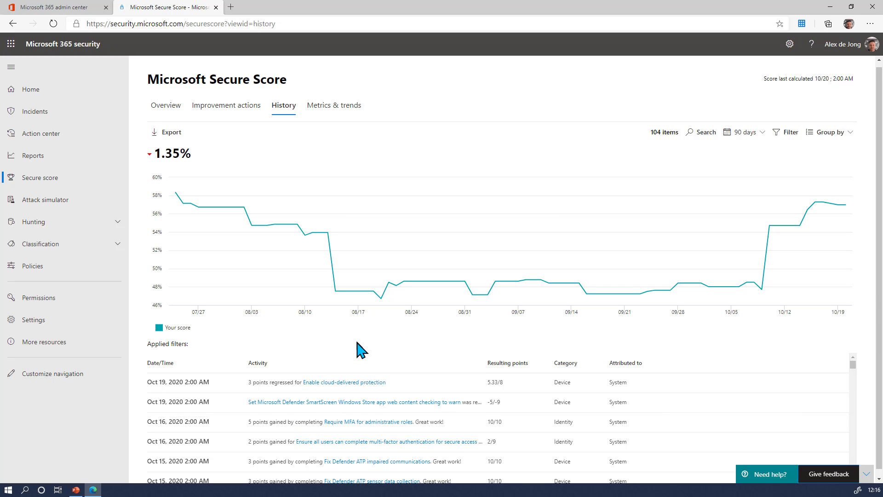
{"action": "mouse_move", "coordinate": [386, 292]}
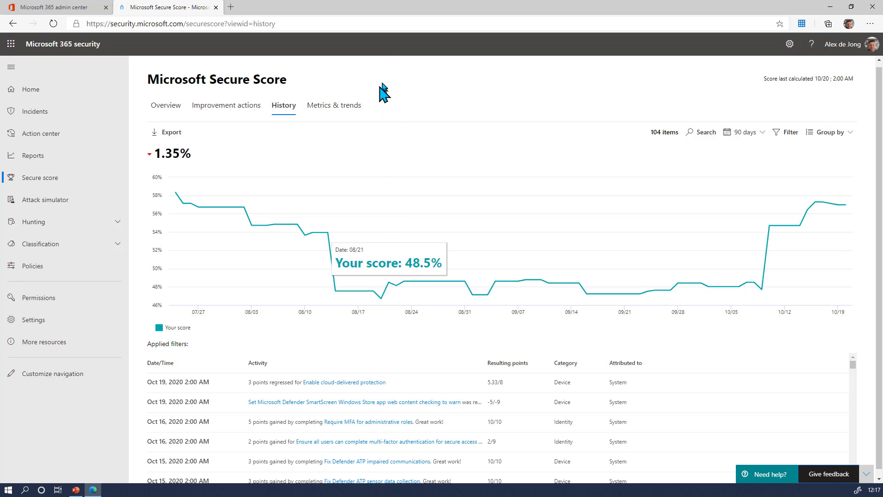
{"action": "left_click", "coordinate": [351, 112]}
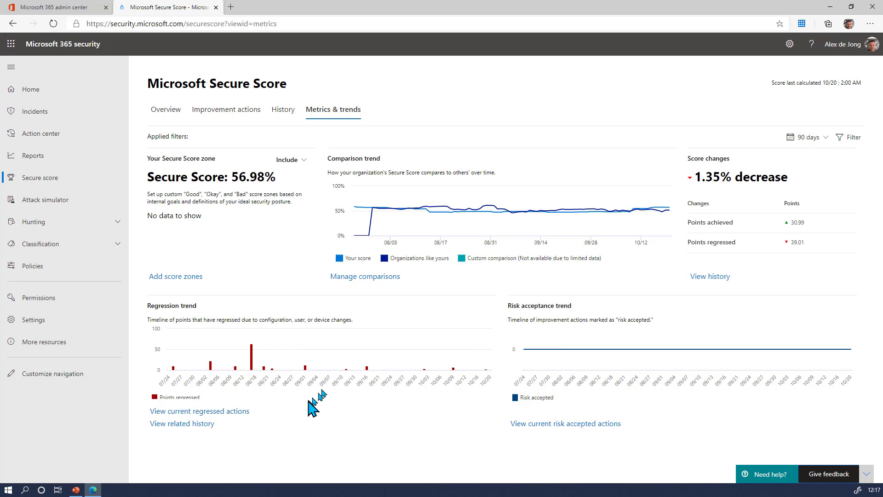
- Open the "Turn on PUA protection" action from the overview's top improvement actions and read its description and implementation details
{"action": "left_click", "coordinate": [162, 111]}
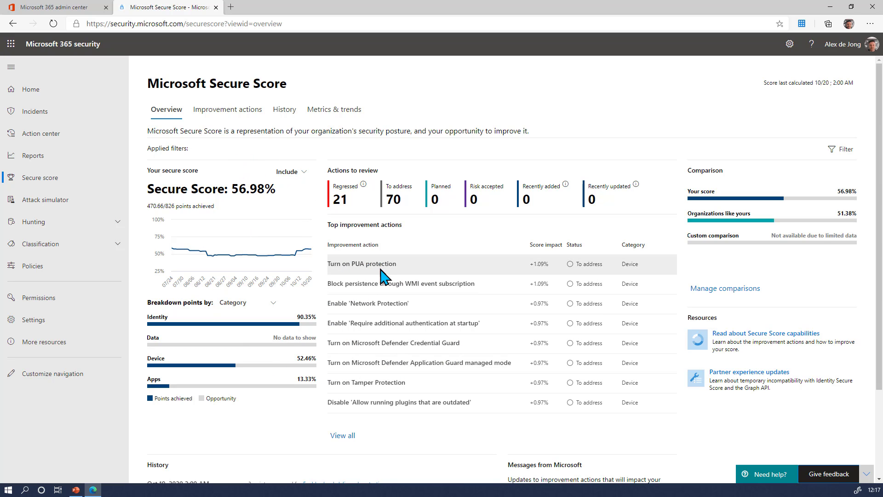
{"action": "left_click", "coordinate": [351, 265]}
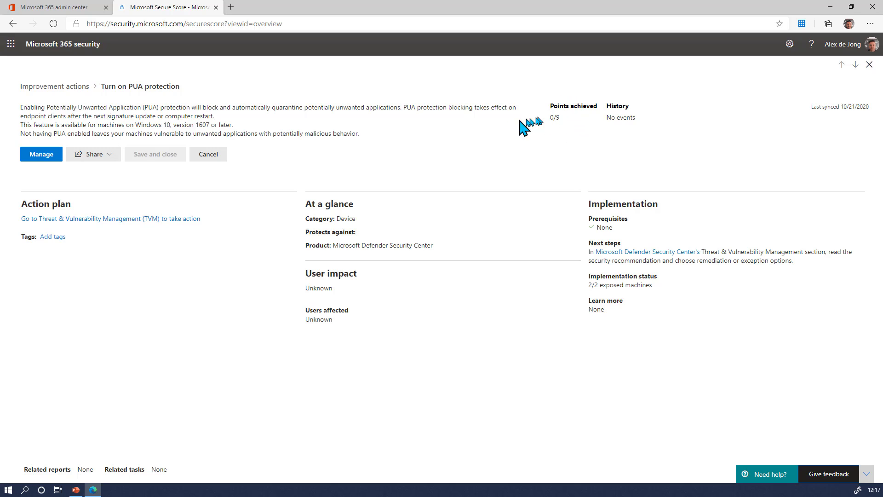
{"action": "left_click_drag", "start_coordinate": [45, 127], "coordinate": [253, 124]}
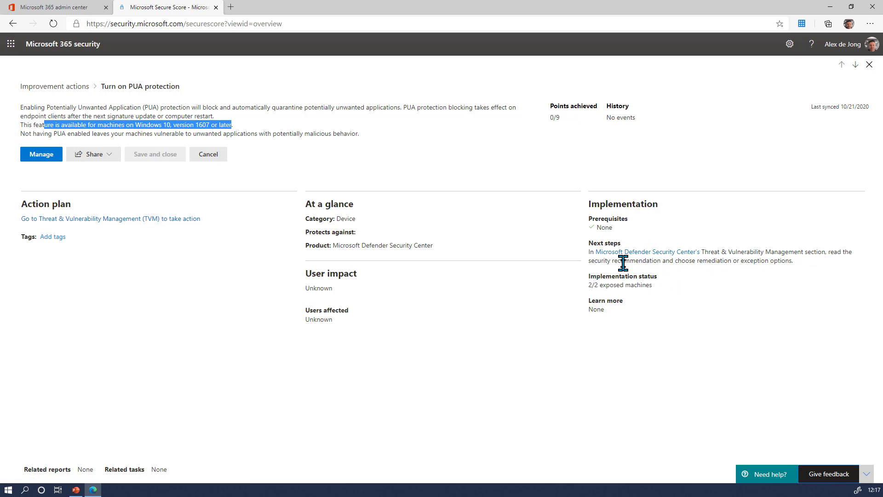
{"action": "left_click_drag", "start_coordinate": [624, 260], "coordinate": [755, 275]}
{"action": "left_click", "coordinate": [738, 290]}
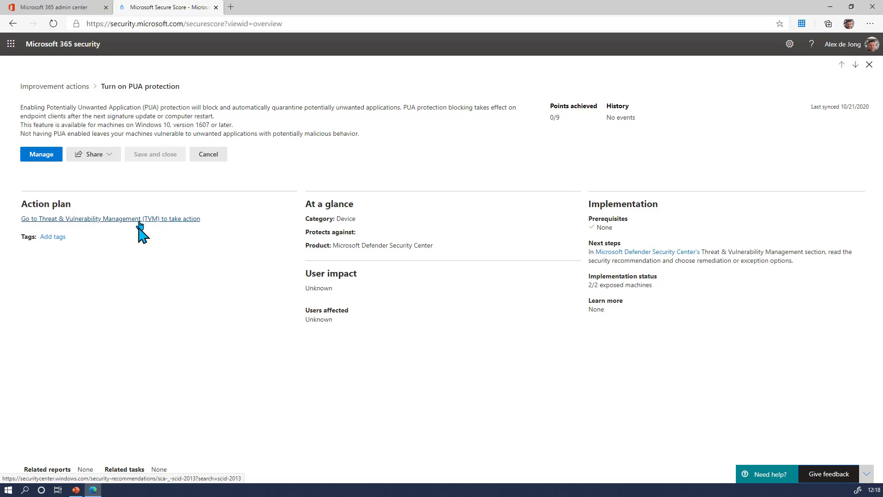
- View the sharing options of the PUA protection action and open its tag entry
{"action": "left_click", "coordinate": [103, 154]}
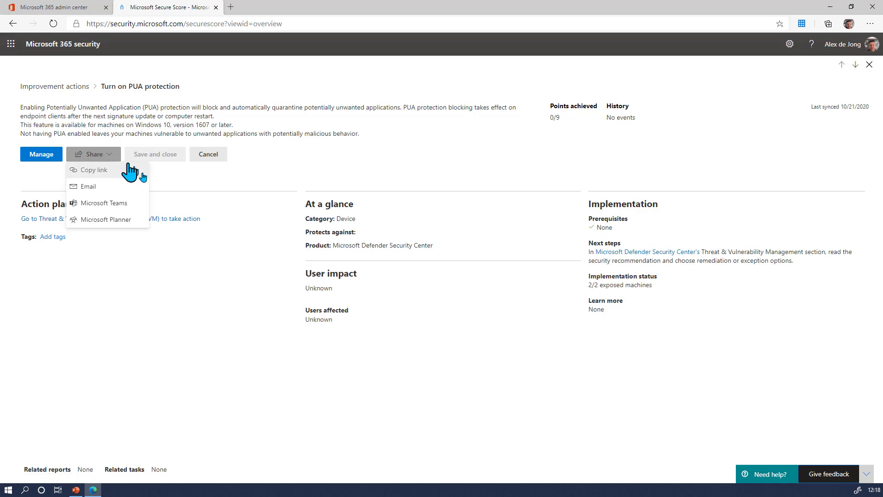
{"action": "left_click", "coordinate": [184, 268]}
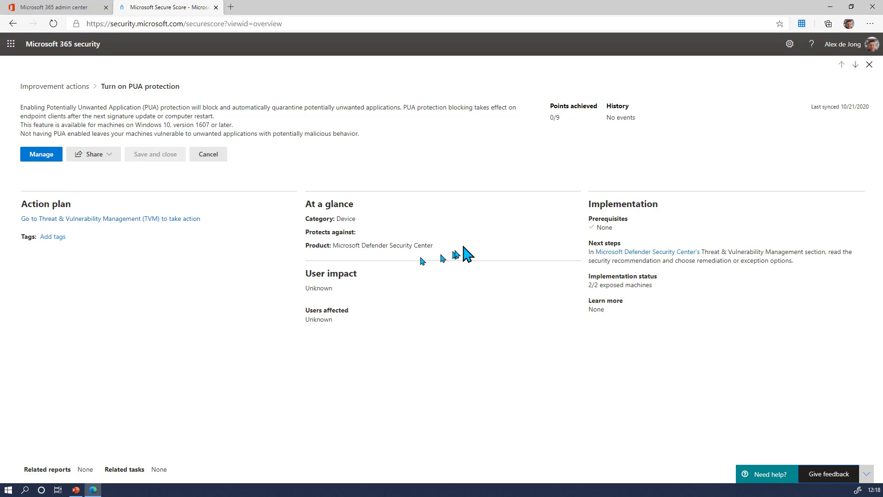
{"action": "left_click", "coordinate": [53, 238]}
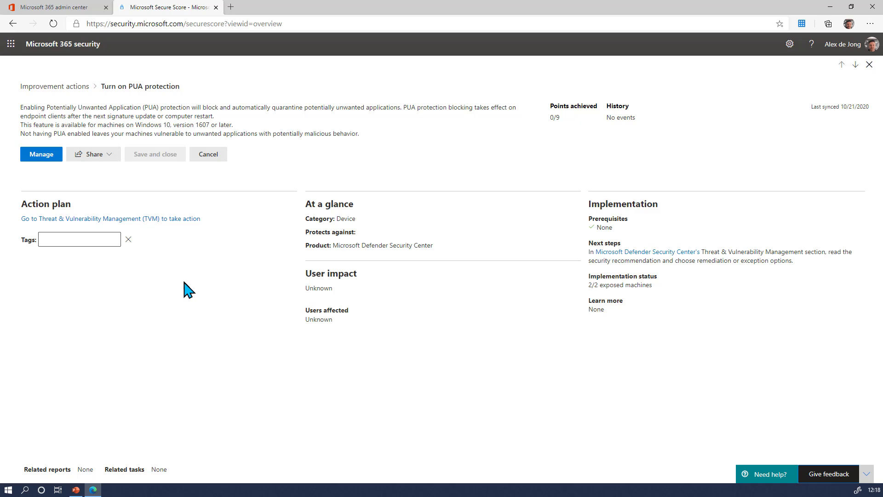
- Open "Ensure all users can complete multi-factor authentication for secure access" from the full improvement actions list and read its implementation instructions
{"action": "left_click", "coordinate": [46, 87]}
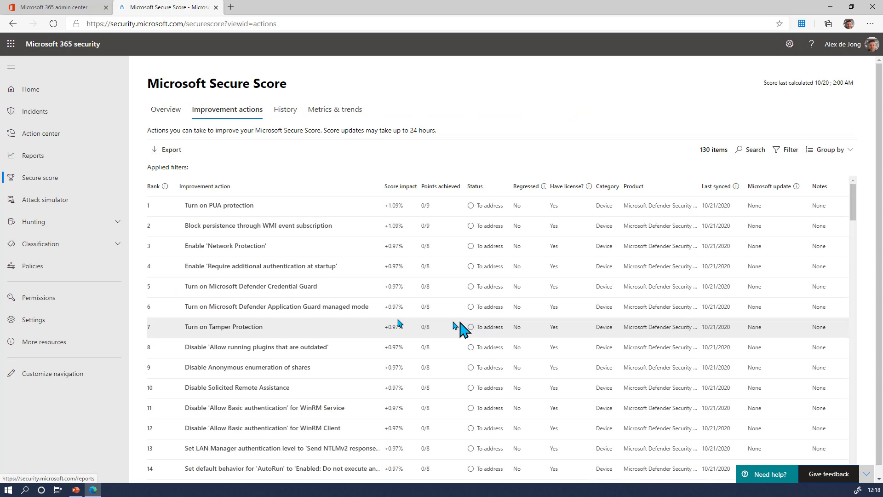
{"action": "scroll", "coordinate": [382, 320], "scroll_direction": "down", "scroll_amount": 6}
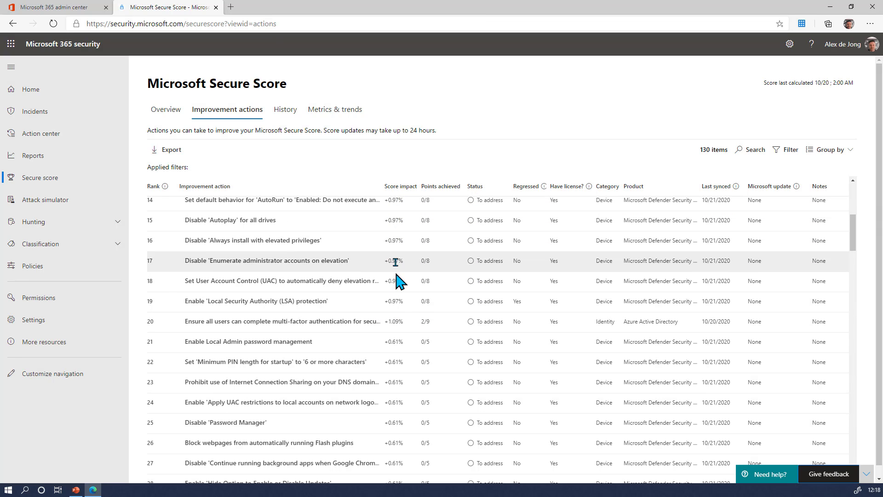
{"action": "scroll", "coordinate": [386, 244], "scroll_direction": "up", "scroll_amount": 1}
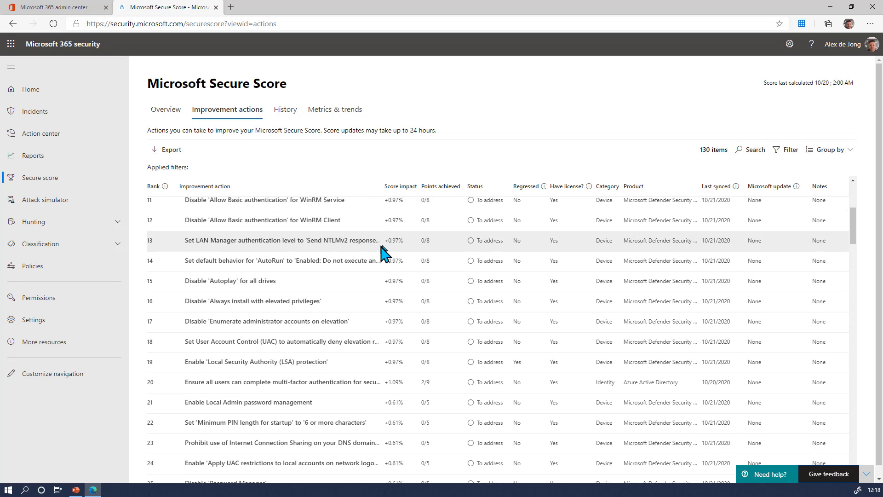
{"action": "scroll", "coordinate": [322, 299], "scroll_direction": "down", "scroll_amount": 1}
{"action": "left_click", "coordinate": [227, 321]}
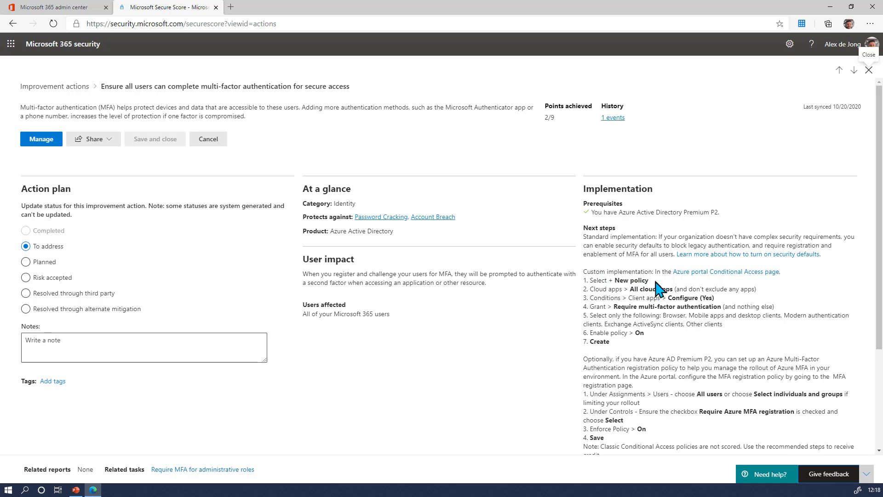
{"action": "scroll", "coordinate": [696, 291], "scroll_direction": "down", "scroll_amount": 3}
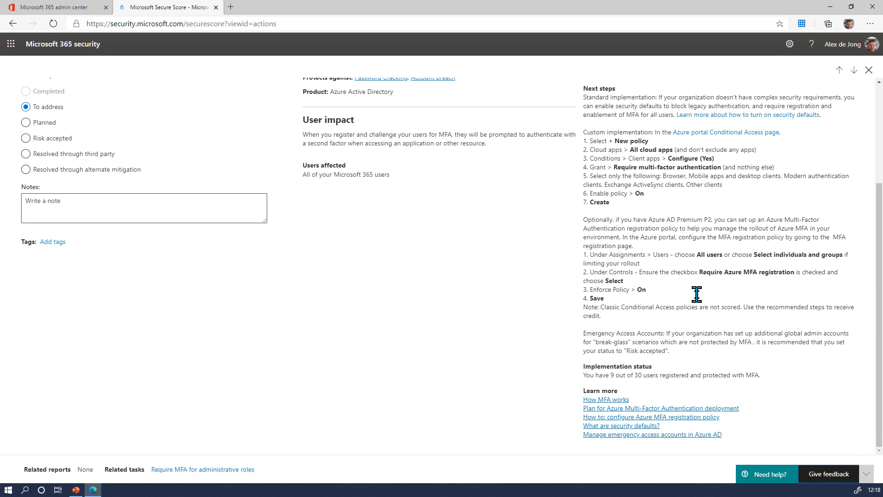
{"action": "scroll", "coordinate": [499, 289], "scroll_direction": "up", "scroll_amount": 3}
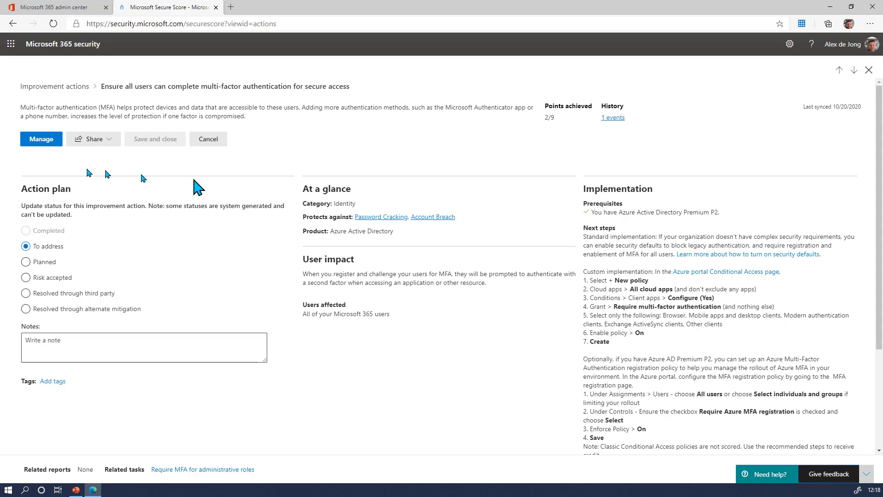
- Review the action history of the multi-factor authentication improvement action, including its activity entry
{"action": "left_click", "coordinate": [613, 117]}
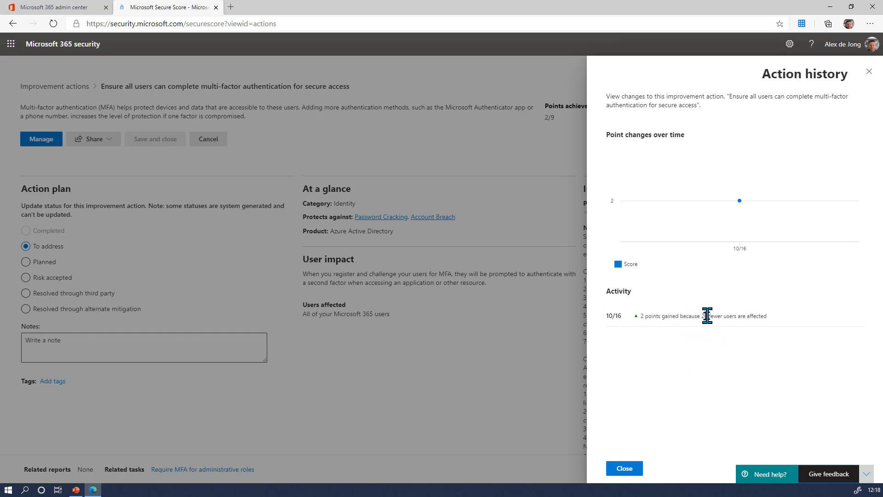
{"action": "left_click_drag", "start_coordinate": [694, 317], "coordinate": [735, 316]}
{"action": "left_click", "coordinate": [868, 72]}
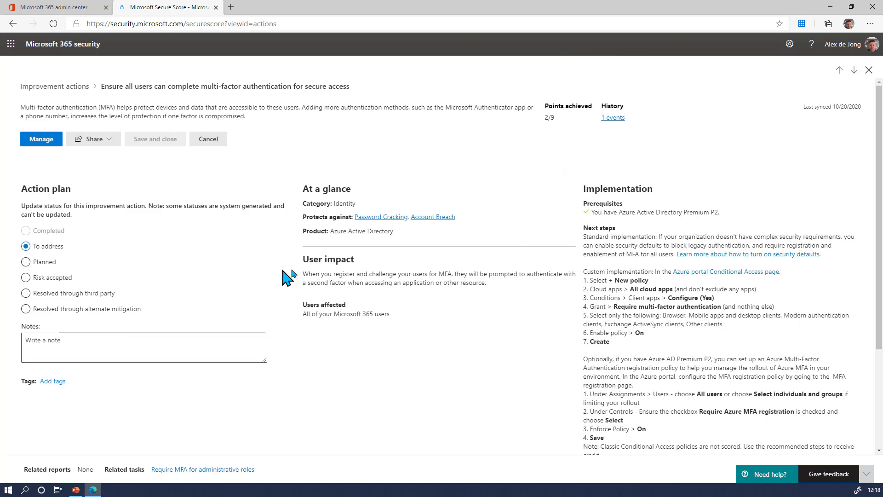
- Open the multi-factor authentication action's management page in Azure Identity Protection, and return to the Microsoft 365 security home page
{"action": "left_click", "coordinate": [109, 141]}
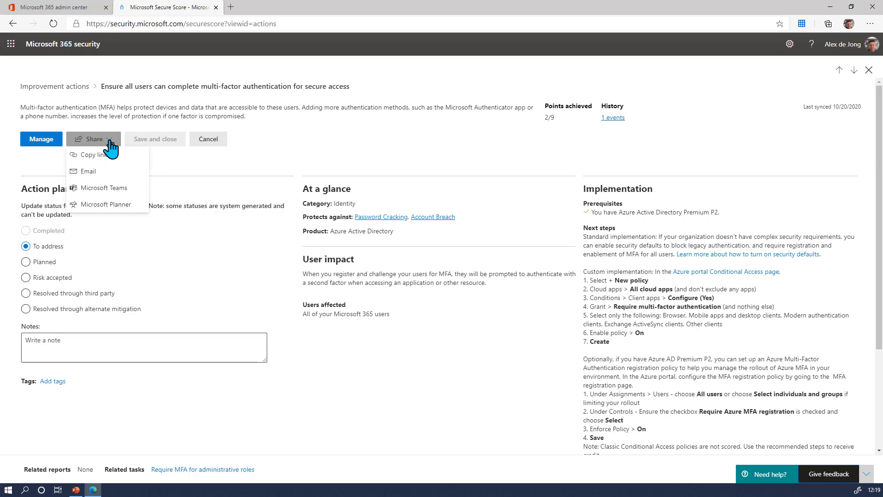
{"action": "left_click", "coordinate": [56, 141]}
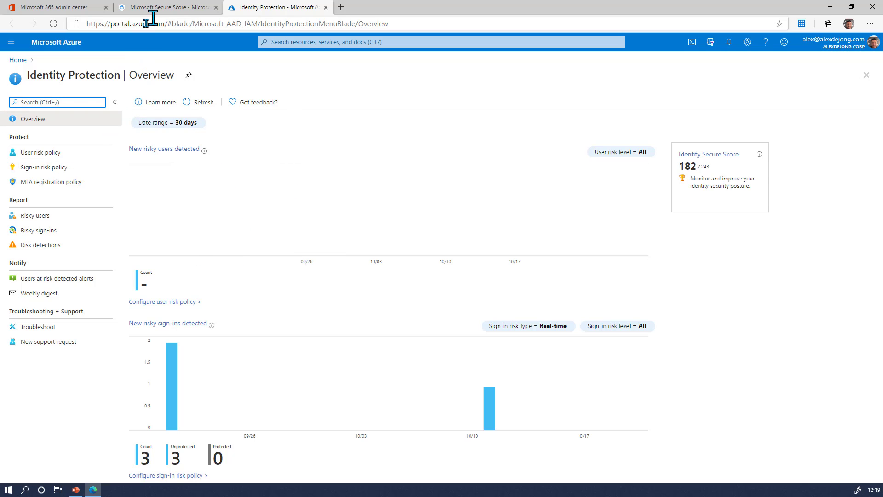
{"action": "left_click", "coordinate": [164, 8]}
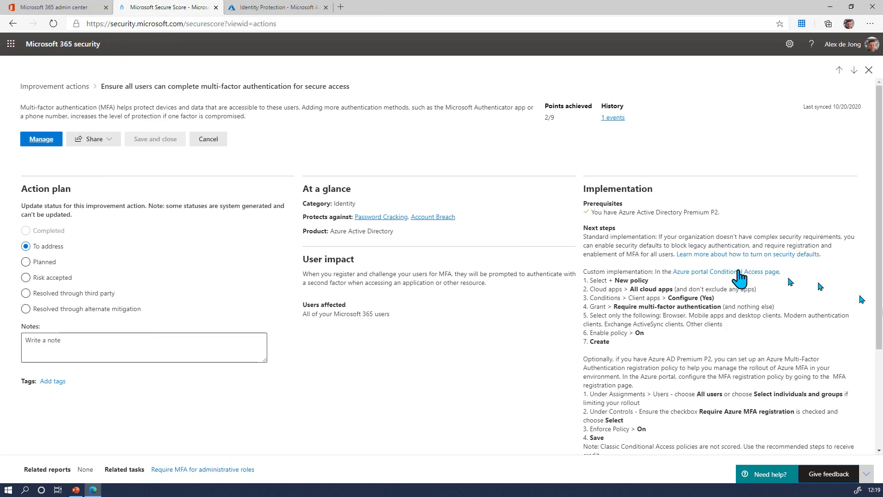
{"action": "left_click", "coordinate": [50, 43]}
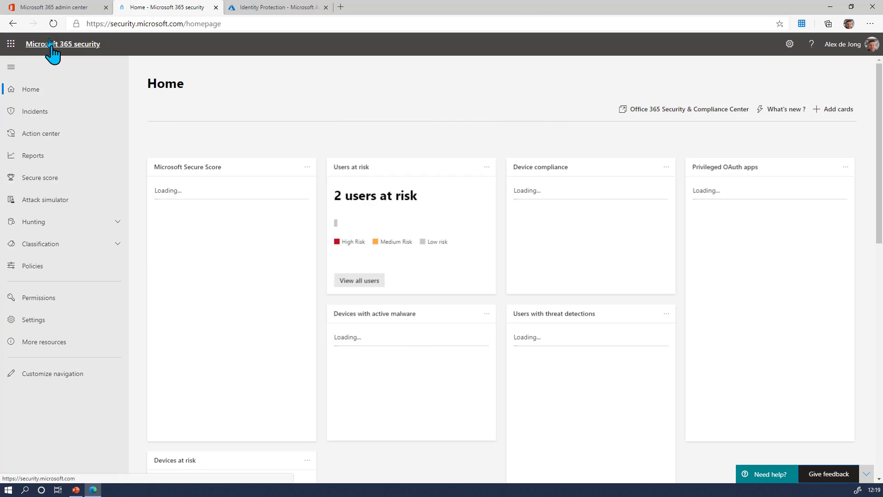
- Open the Microsoft Secure Score overview and look through its top improvement actions, history and comparison sections
{"action": "left_click", "coordinate": [46, 177]}
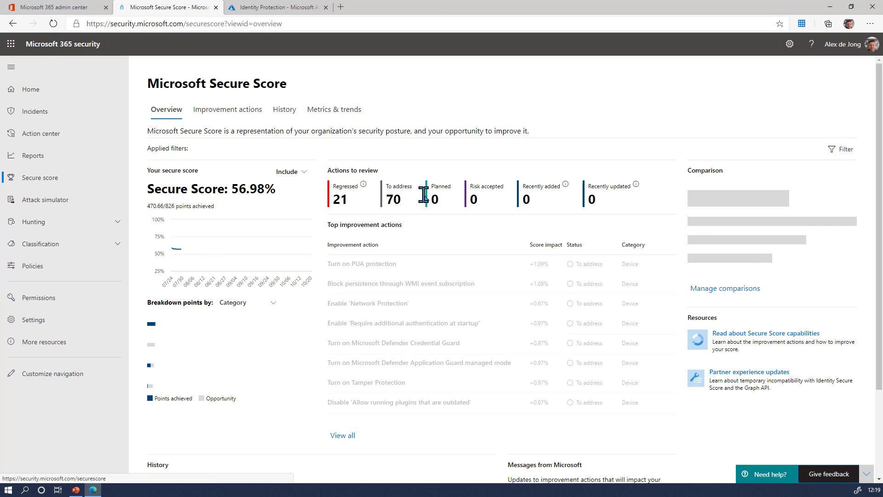
{"action": "scroll", "coordinate": [365, 279], "scroll_direction": "down", "scroll_amount": 3}
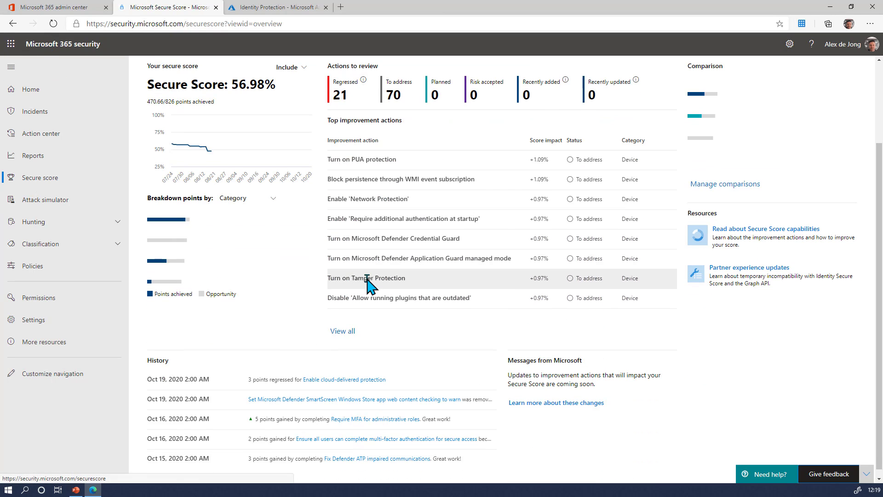
{"action": "scroll", "coordinate": [368, 279], "scroll_direction": "up", "scroll_amount": 3}
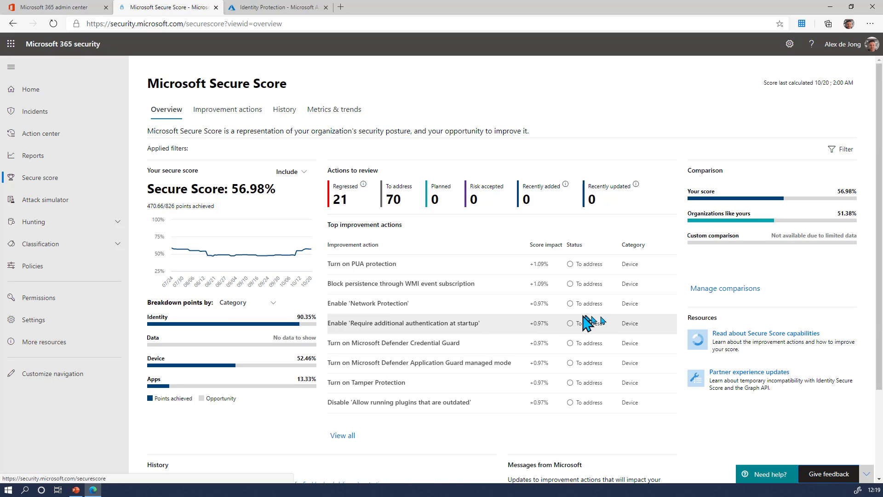
- Set the custom Secure Score comparison to the Healthcare industry and an organization size of 6-99, and save it
{"action": "left_click", "coordinate": [709, 294]}
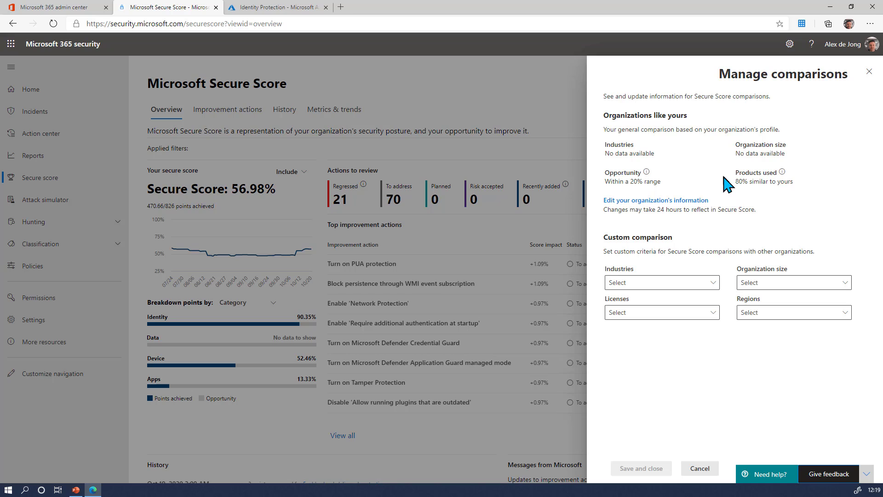
{"action": "left_click", "coordinate": [665, 283]}
{"action": "left_click", "coordinate": [728, 276]}
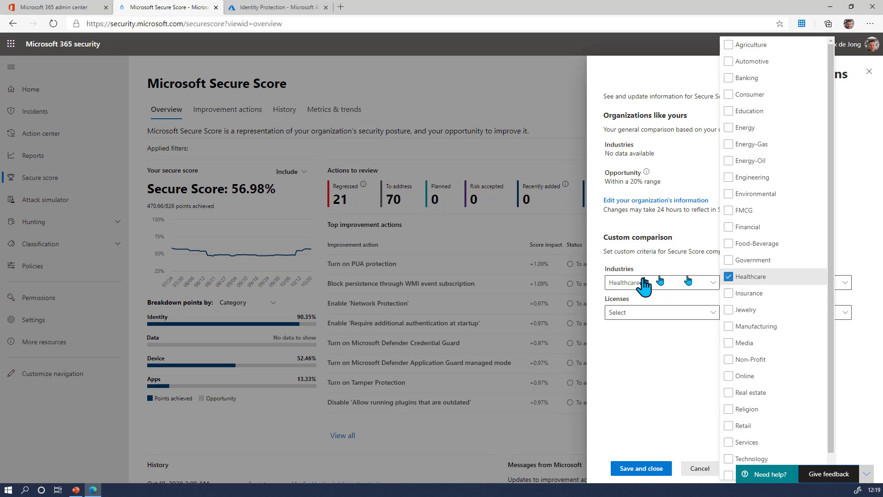
{"action": "left_click", "coordinate": [672, 349]}
{"action": "left_click", "coordinate": [768, 293]}
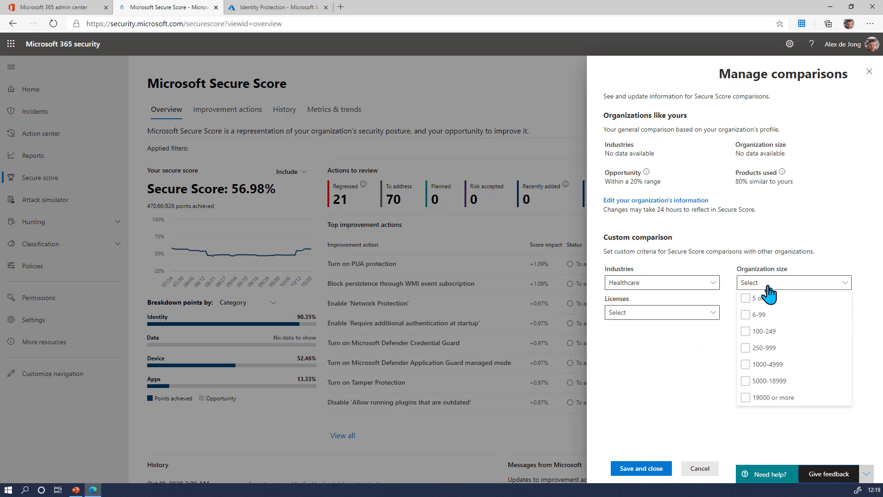
{"action": "left_click", "coordinate": [745, 316]}
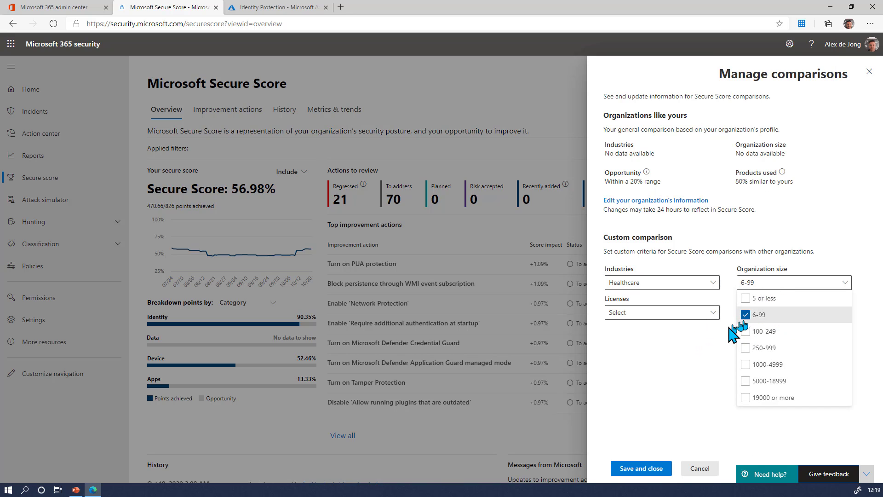
{"action": "left_click", "coordinate": [684, 339]}
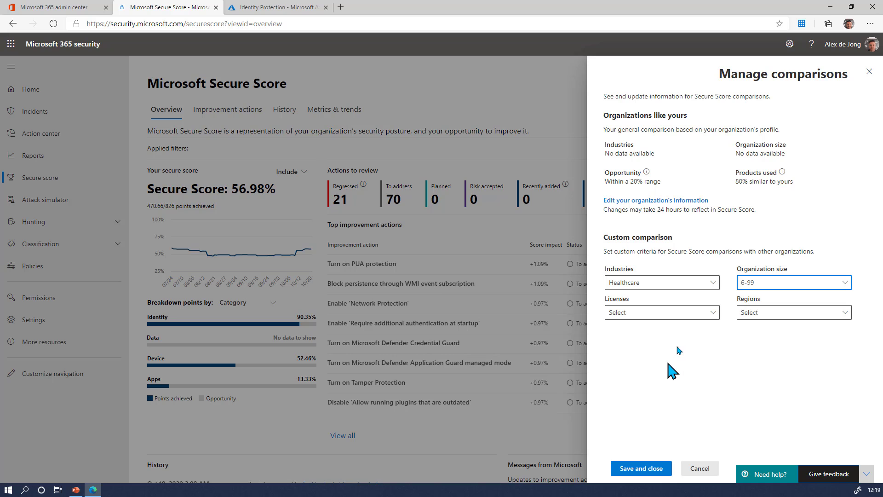
{"action": "left_click", "coordinate": [637, 469]}
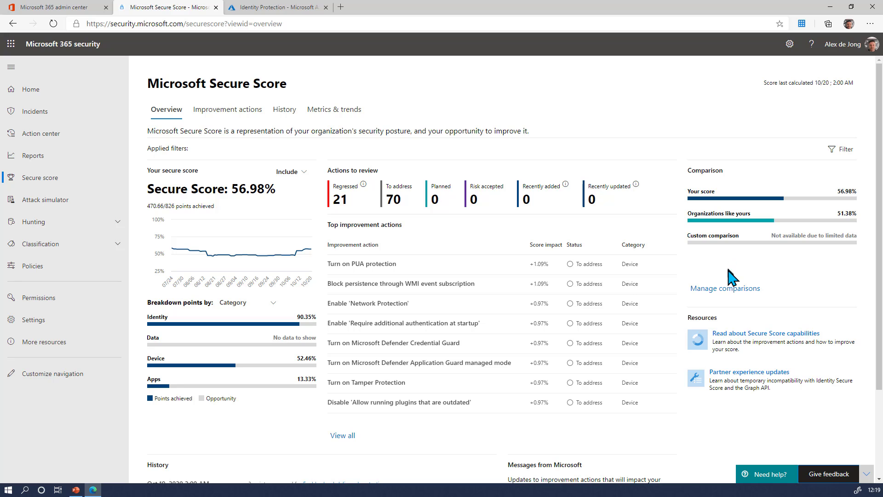
- Filter the Secure Score overview to the Identity category only
{"action": "left_click", "coordinate": [841, 149]}
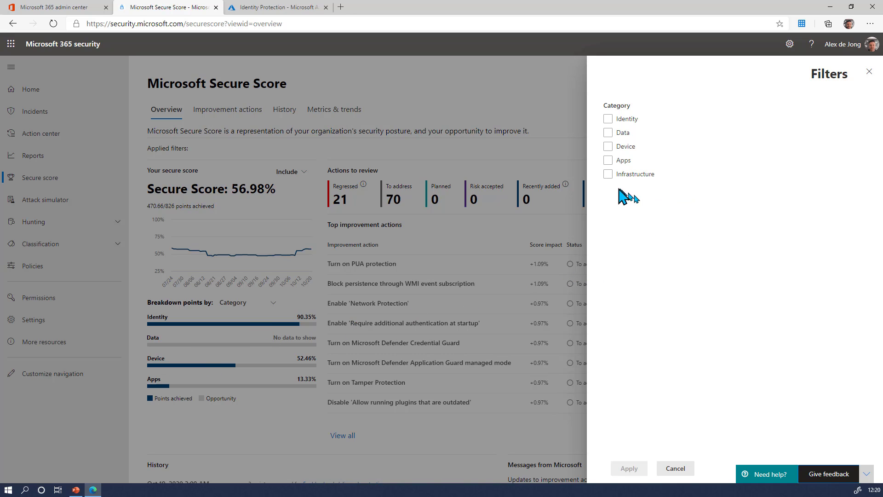
{"action": "left_click", "coordinate": [608, 174]}
{"action": "left_click", "coordinate": [608, 174]}
{"action": "left_click", "coordinate": [608, 120]}
{"action": "left_click", "coordinate": [628, 467]}
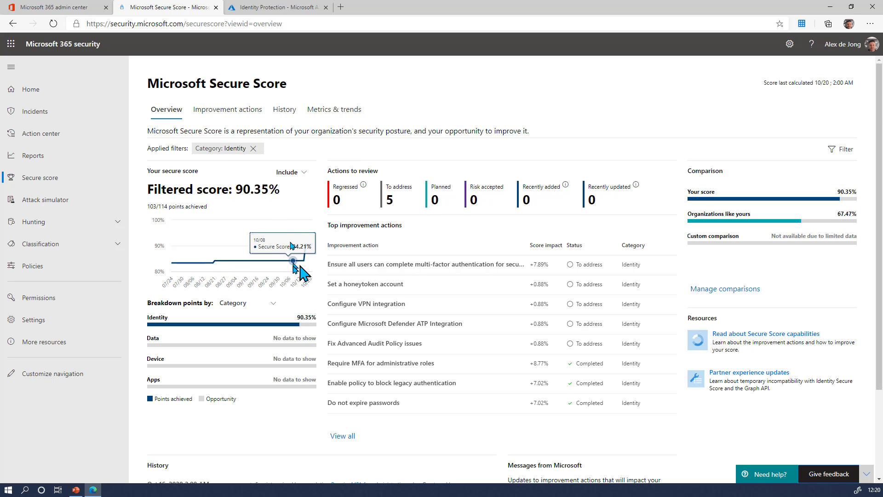
- Extend the Secure Score category filter with Data, Device, Apps and Infrastructure, and minimize the browser to return to the presentation
{"action": "left_click", "coordinate": [840, 149]}
{"action": "left_click", "coordinate": [607, 133]}
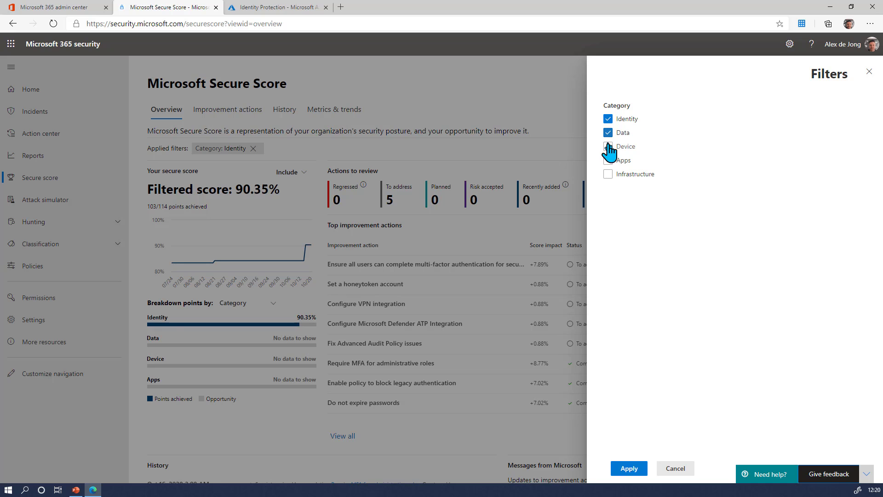
{"action": "left_click", "coordinate": [608, 160]}
{"action": "left_click", "coordinate": [608, 173]}
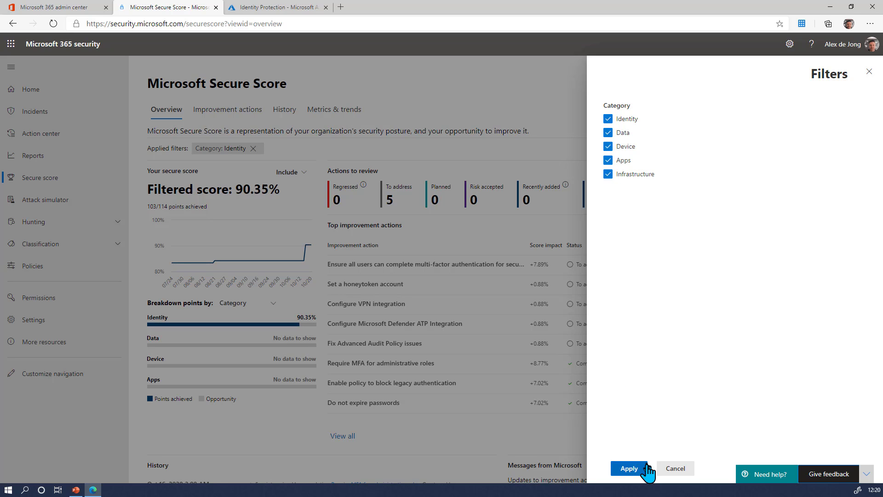
{"action": "left_click", "coordinate": [647, 468]}
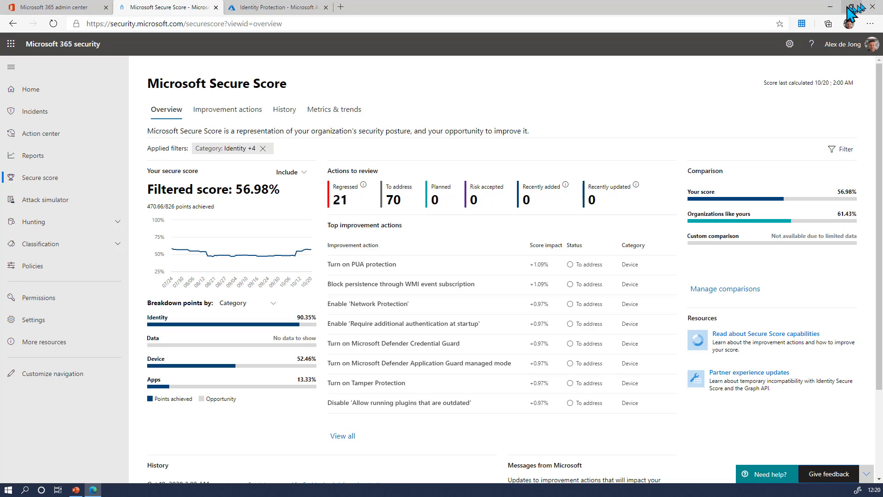
{"action": "left_click", "coordinate": [830, 6]}
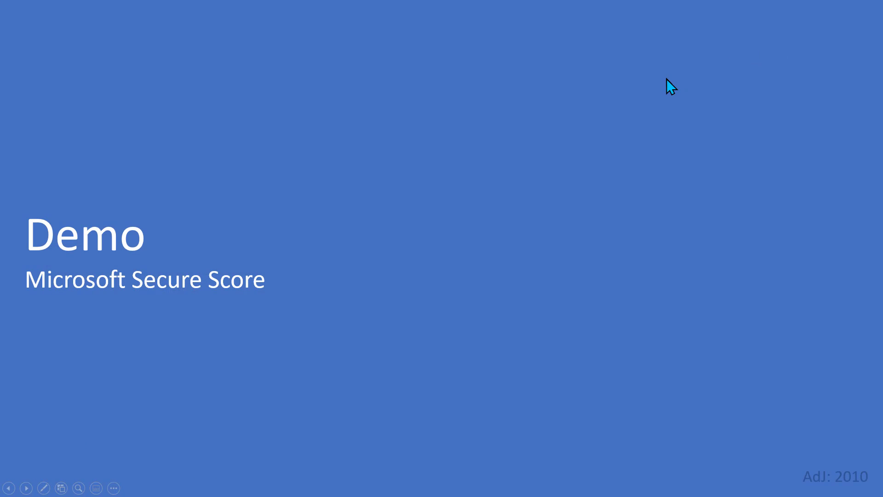